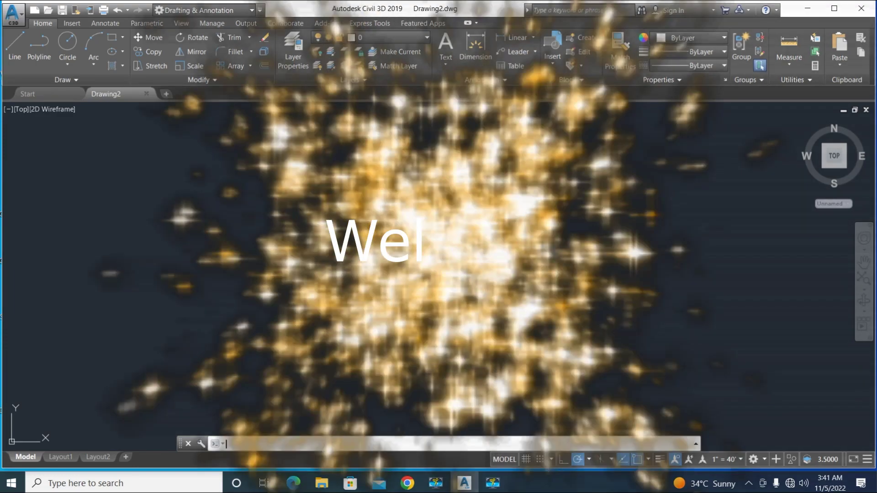
Start the RECTANG command with the R alias on the empty drawing.
left_click(516, 317)
left_click(208, 221)
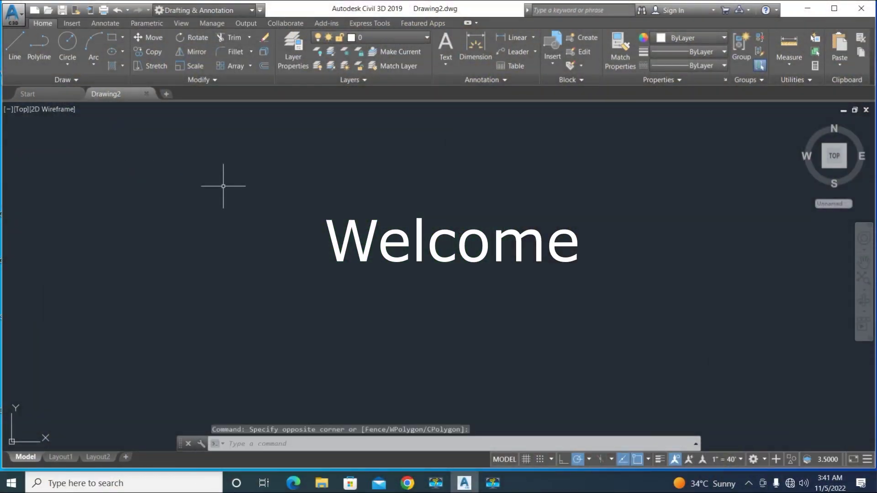
left_click(337, 242)
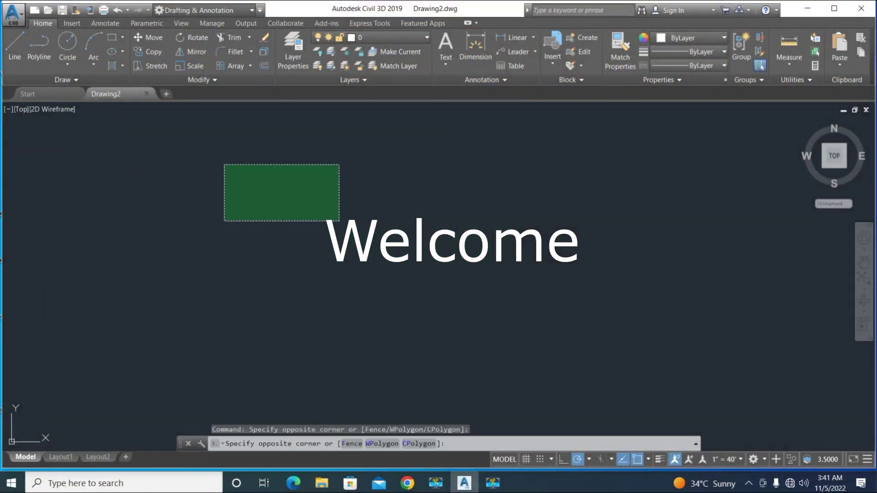
left_click(225, 166)
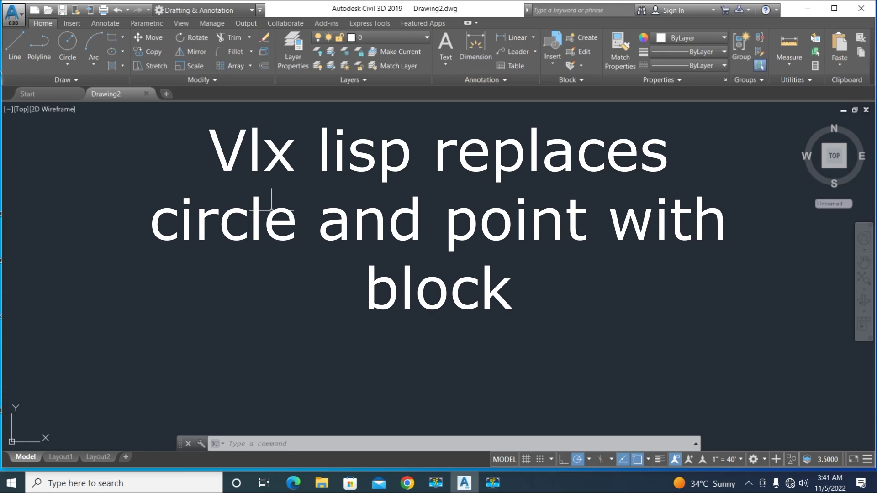
type("r")
key("Return")
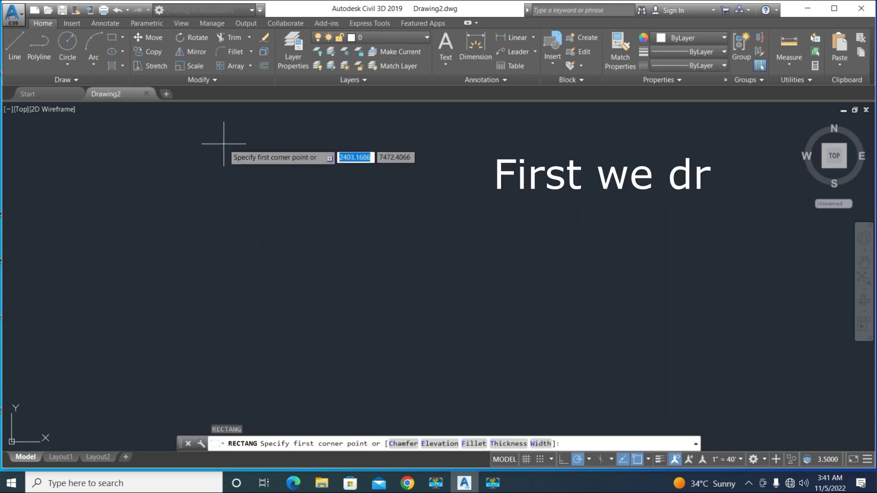
Draw a square rectangle and a similar-sized circle centred below it, then shift the view left.
left_click(224, 140)
left_click(303, 206)
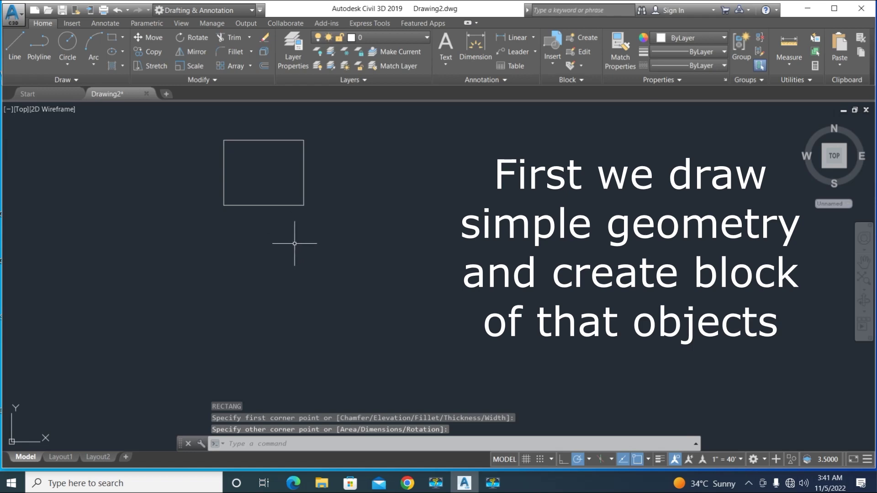
type("c")
key("Return")
left_click(268, 257)
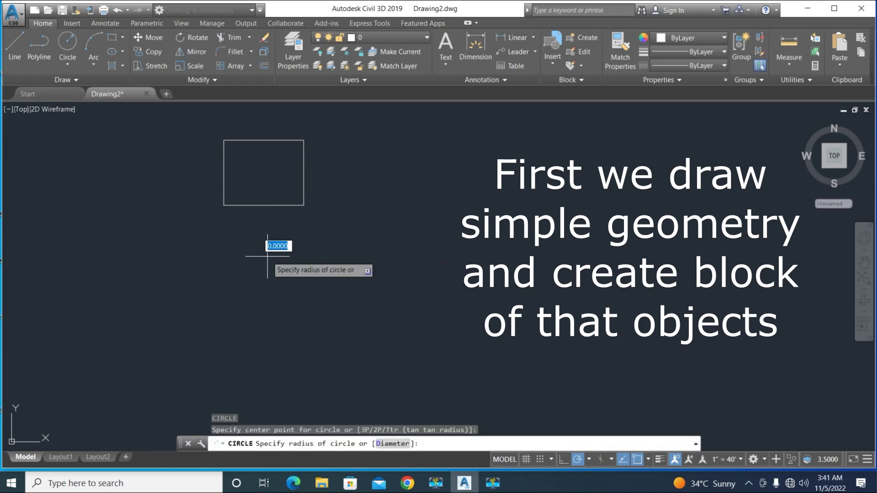
left_click(299, 273)
middle_click_drag(338, 301, 318, 310)
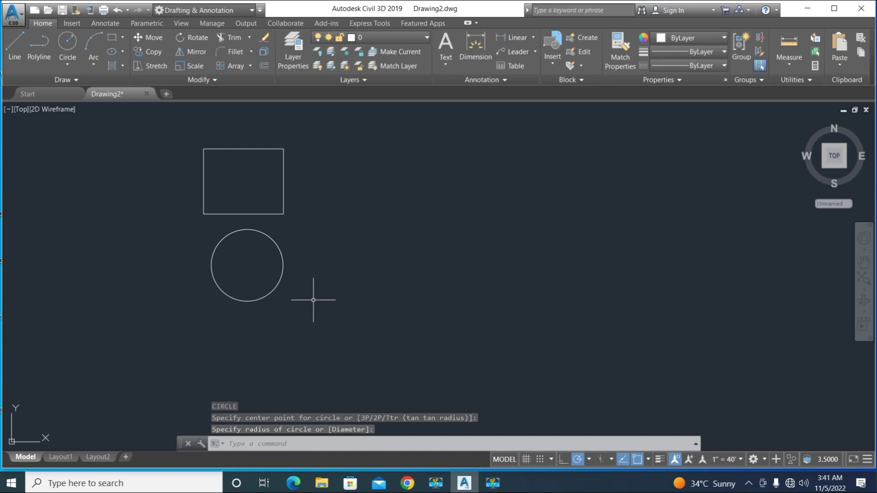
middle_click_drag(250, 164, 232, 176)
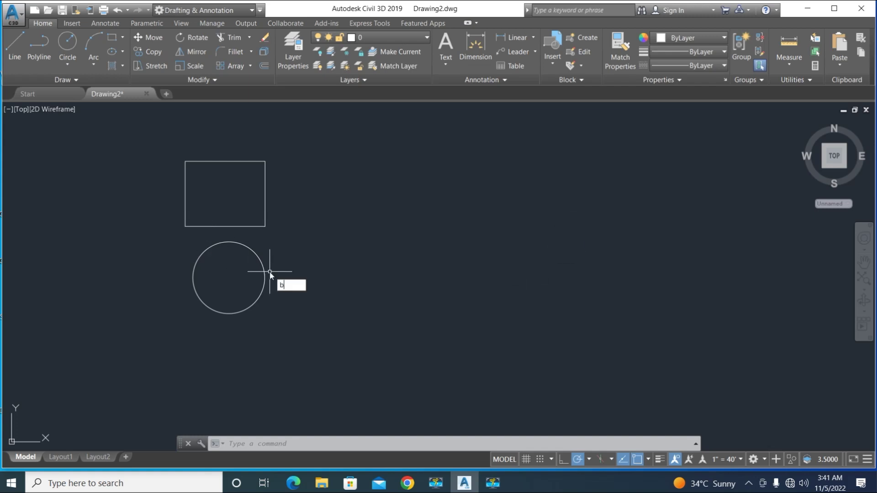
Create block 'Cir' from the circle, using the circle's centre as its base point.
key("Return")
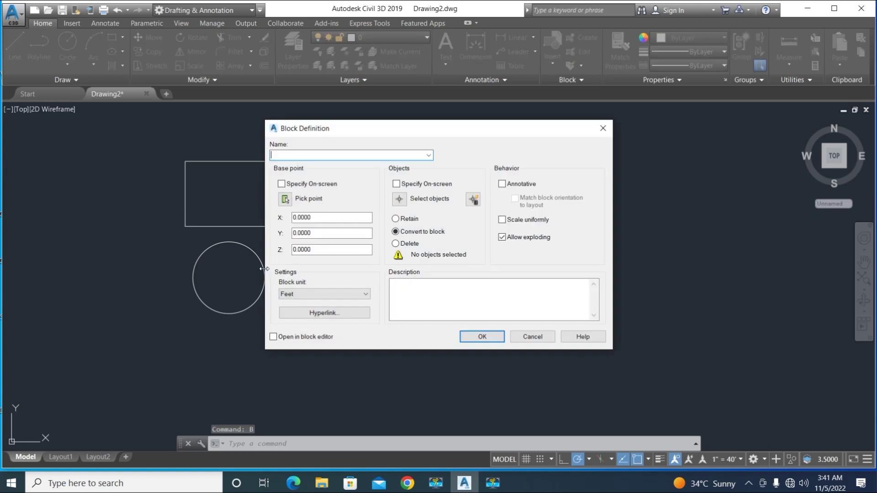
left_click(399, 199)
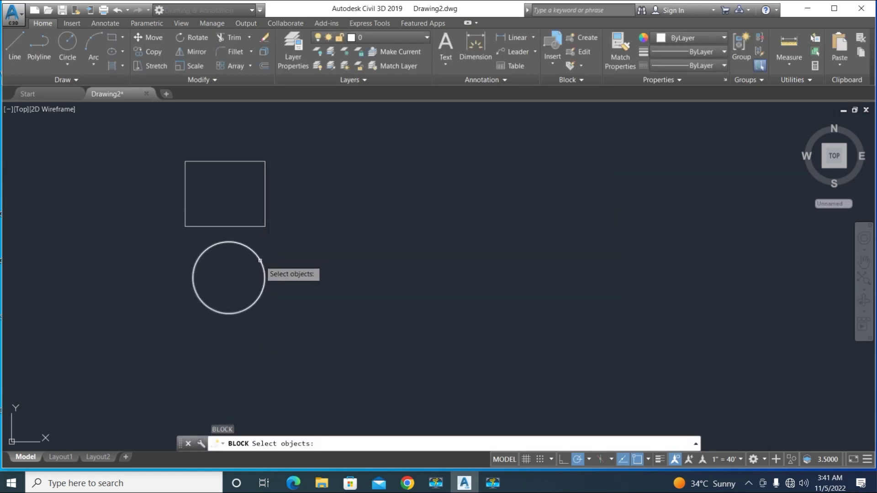
left_click(259, 260)
key("Return")
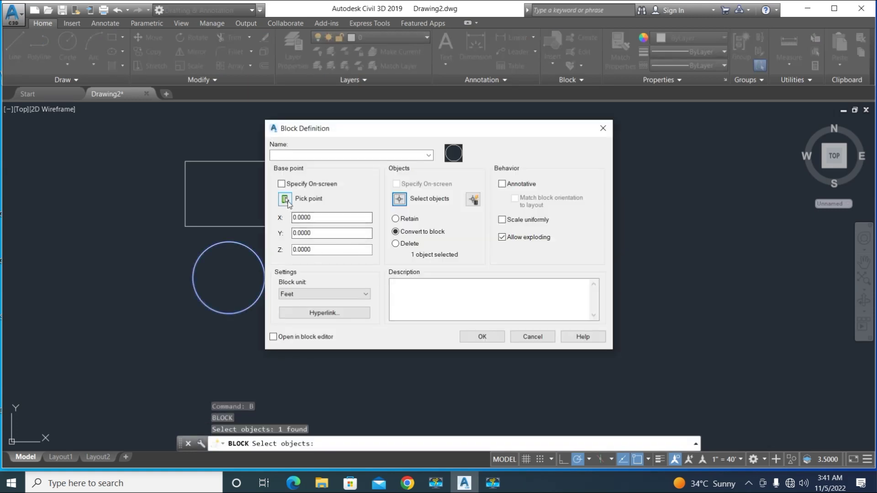
left_click(287, 201)
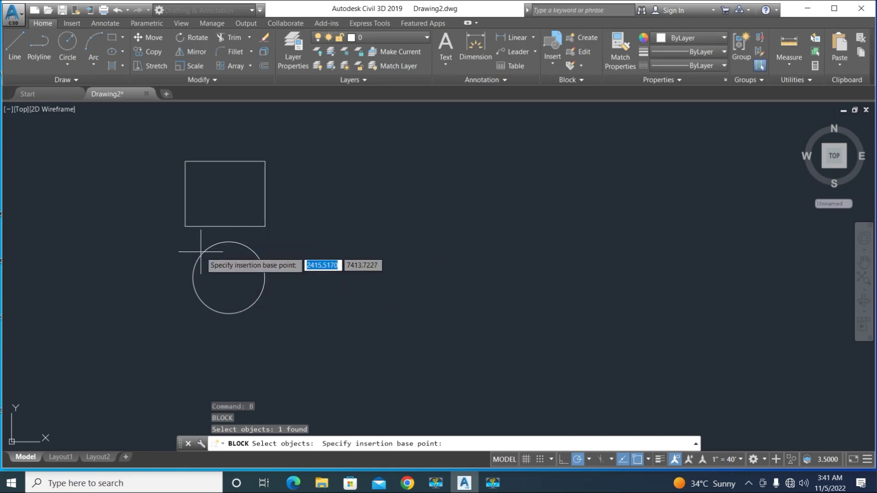
left_click(229, 278)
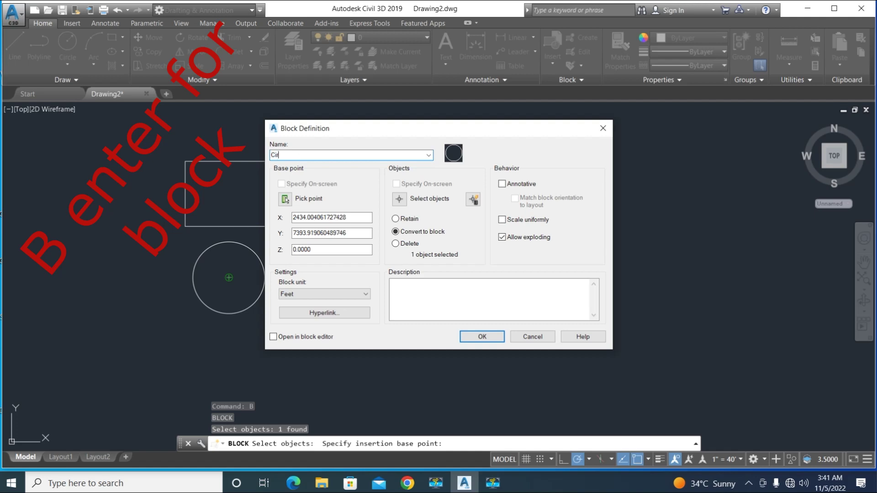
type("Cir")
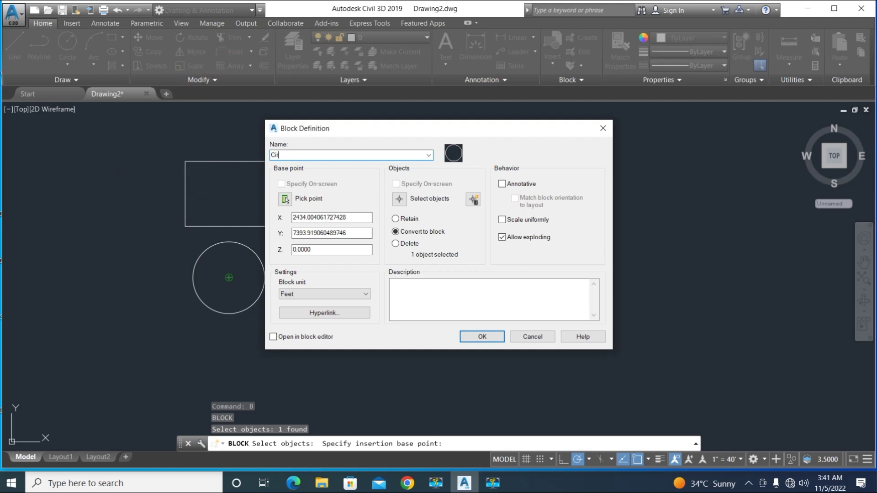
left_click(482, 337)
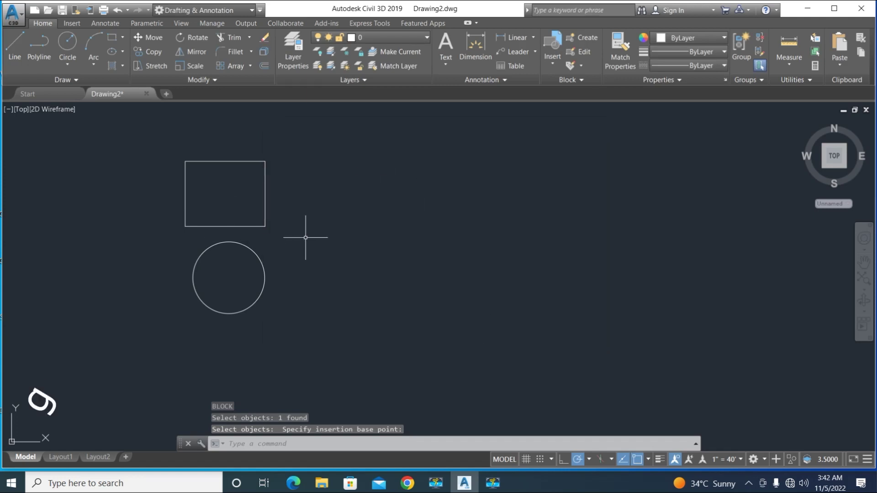
Select the rectangle, then clear the selection and cancel a half-typed command.
left_click(265, 199)
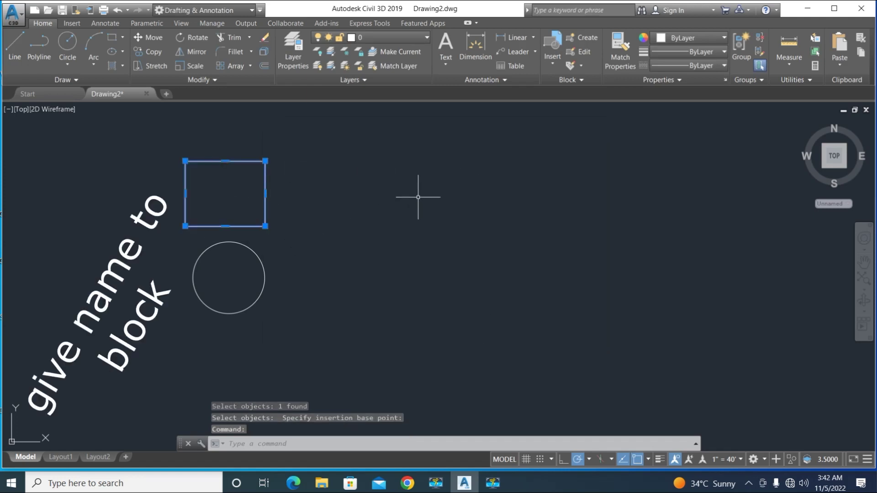
key("Escape")
type("rec")
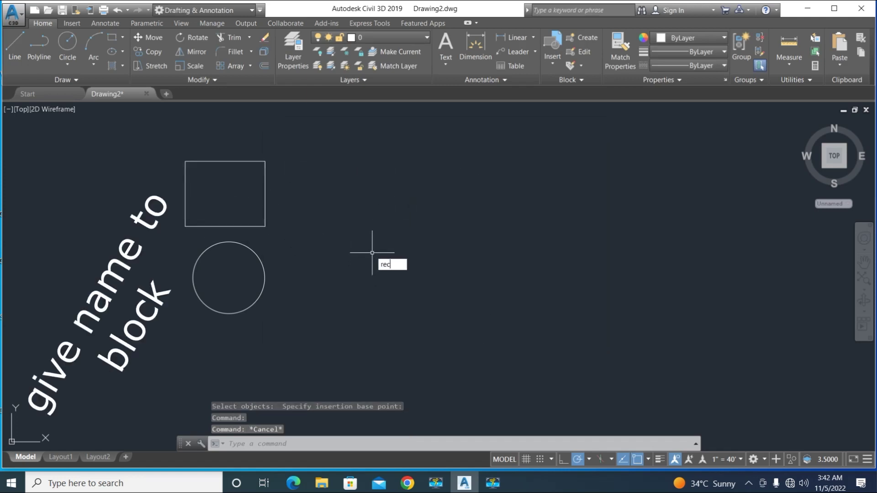
key("Escape")
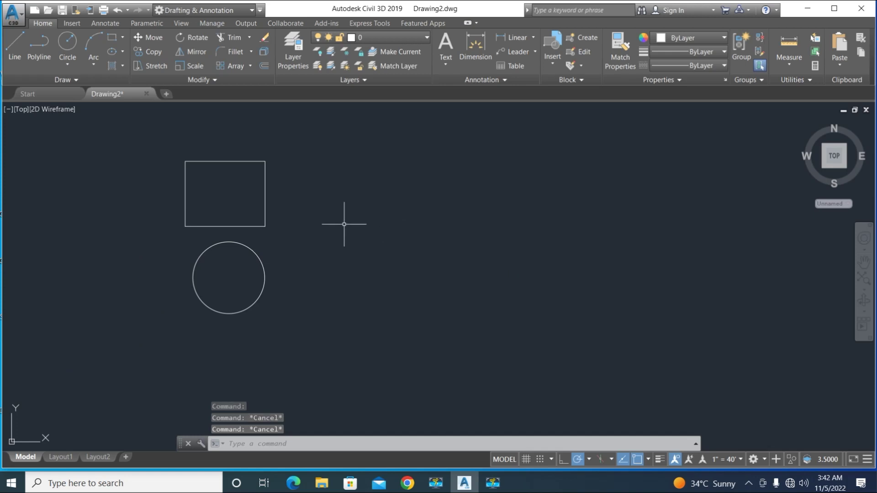
Attempt a rectangle block based at its lower-right corner, abandoning it after a warning.
type("b")
key("Return")
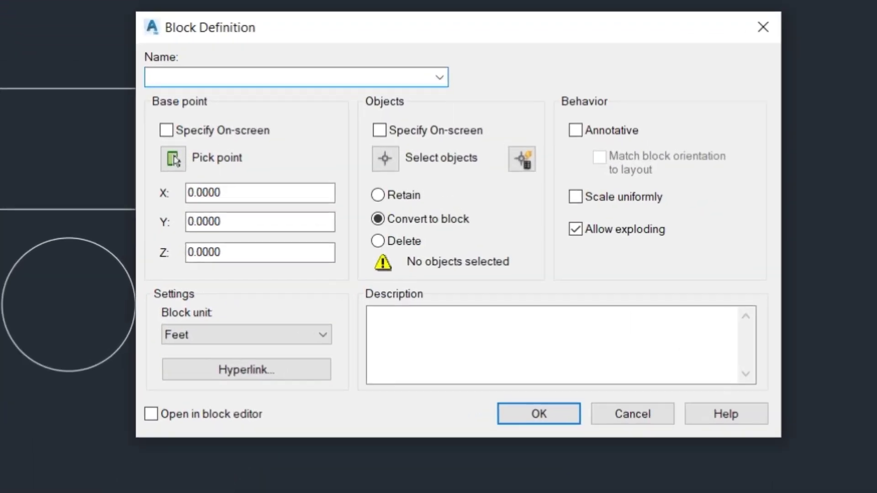
type("B")
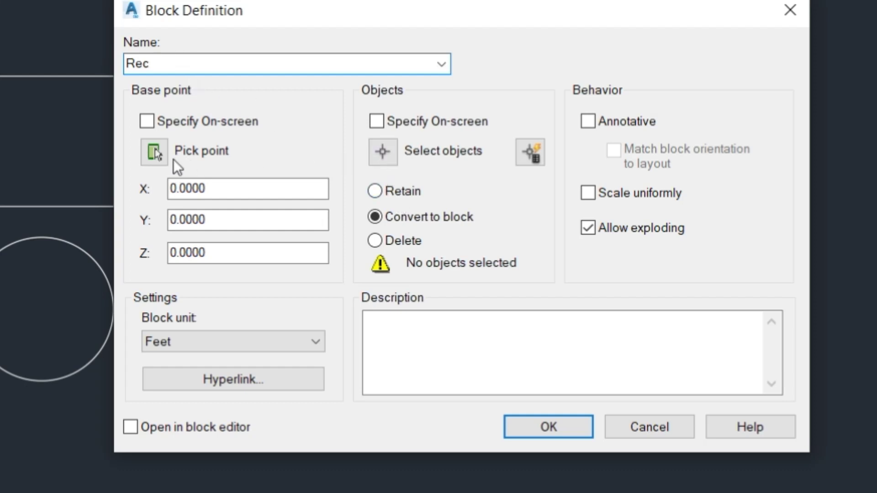
left_click(161, 154)
left_click(114, 206)
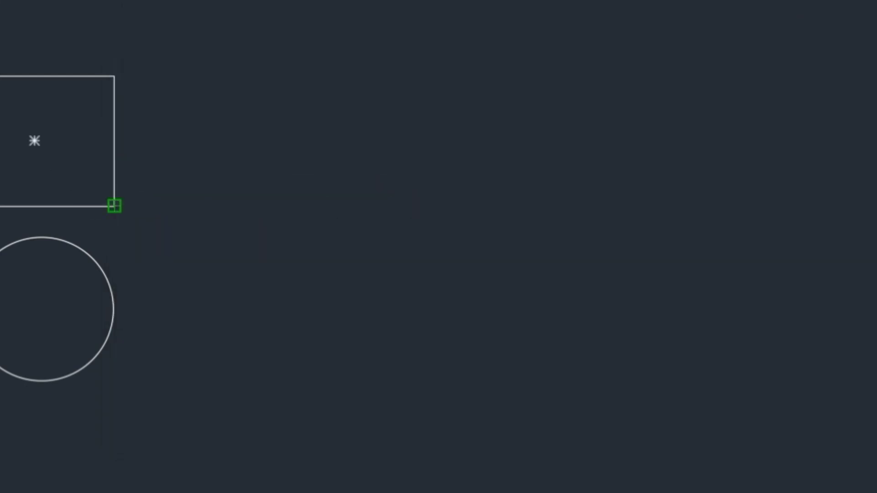
left_click(565, 426)
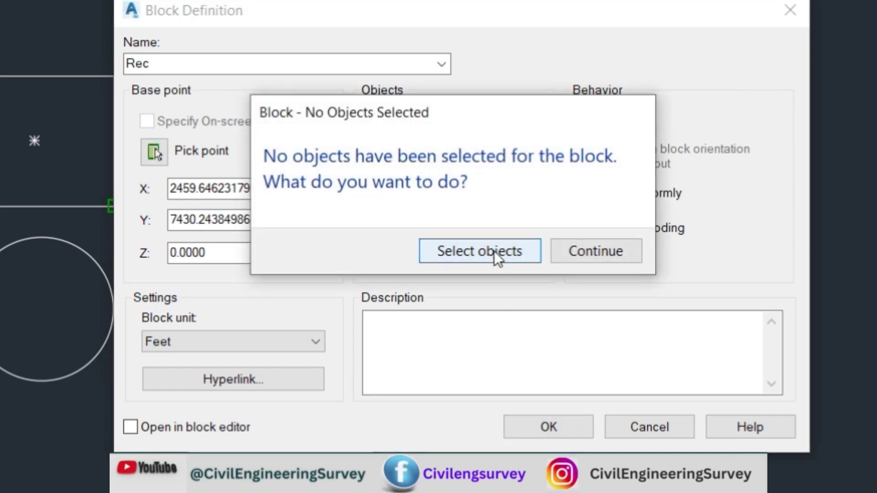
left_click(588, 250)
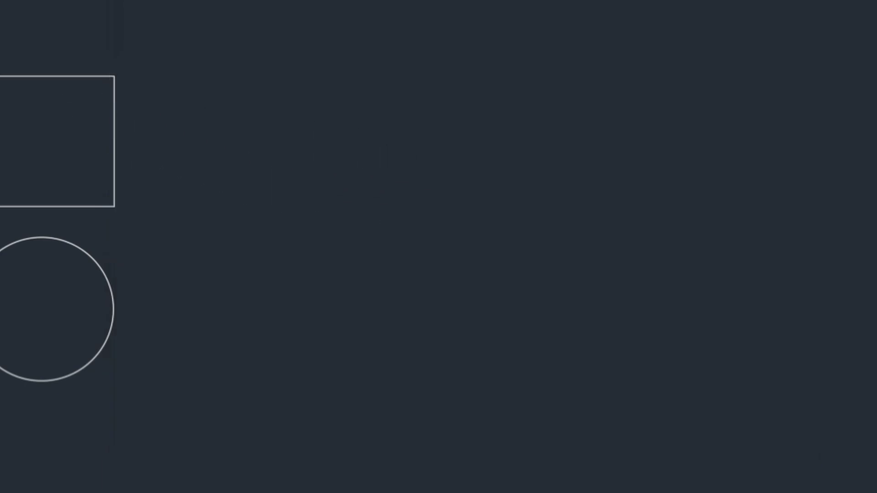
Define the rectangle as block 'rec', redefining the existing rec block.
type("b")
key("Return")
left_click(386, 153)
left_click(196, 201)
left_click(18, 74)
key("Return")
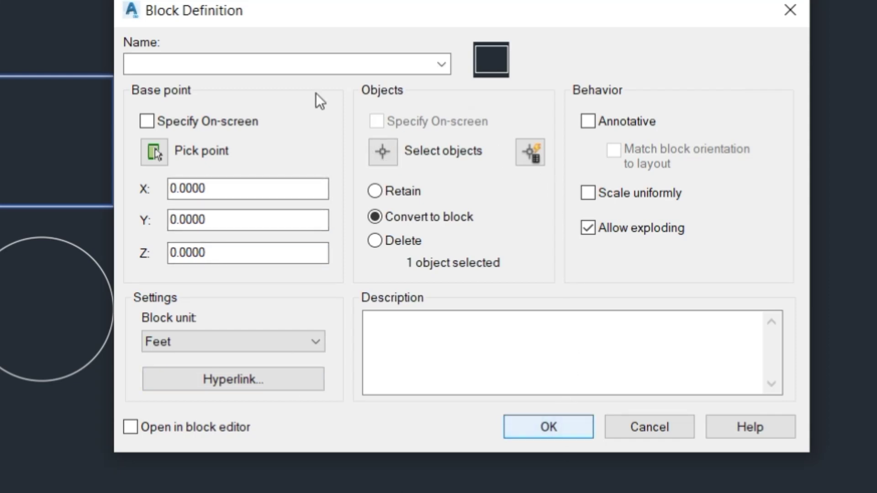
left_click(213, 60)
type("rec")
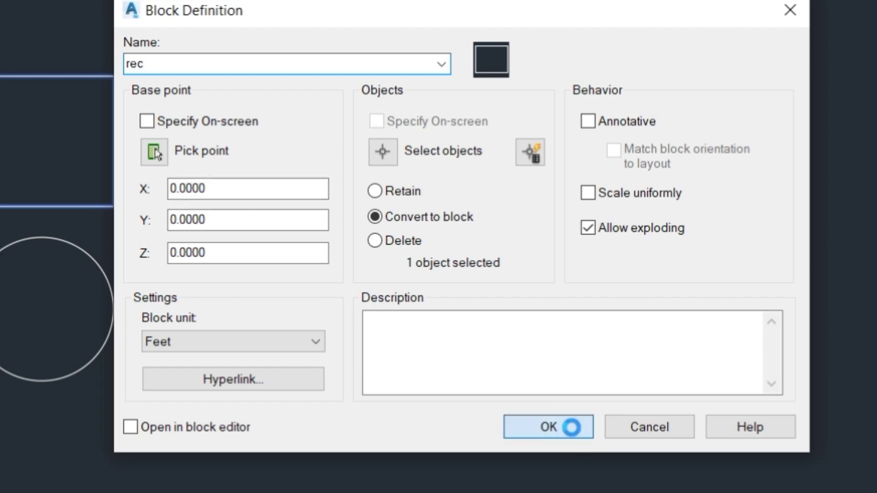
left_click(572, 427)
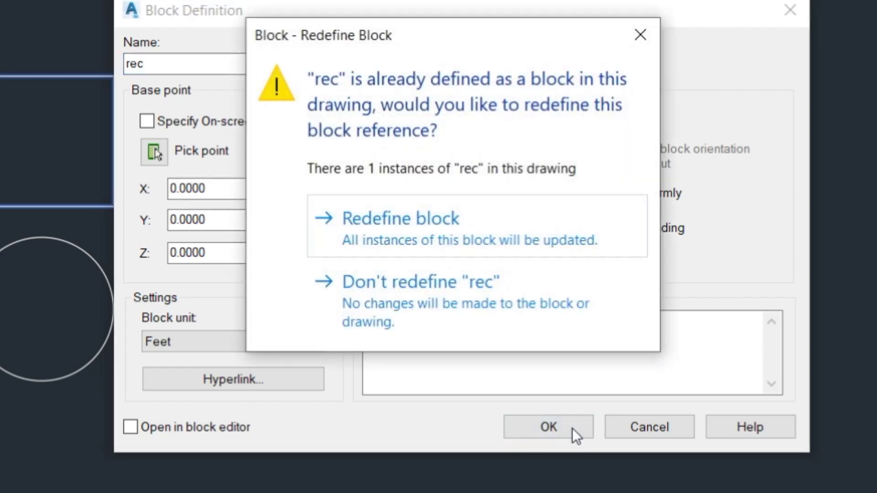
left_click(457, 238)
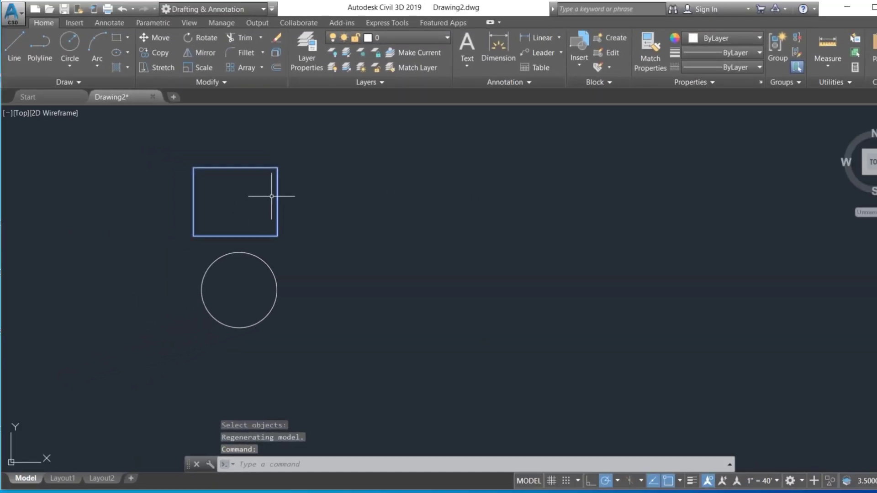
Close the rectangle's block definition unedited, then place a point upper right of the rectangle.
double_click(277, 187)
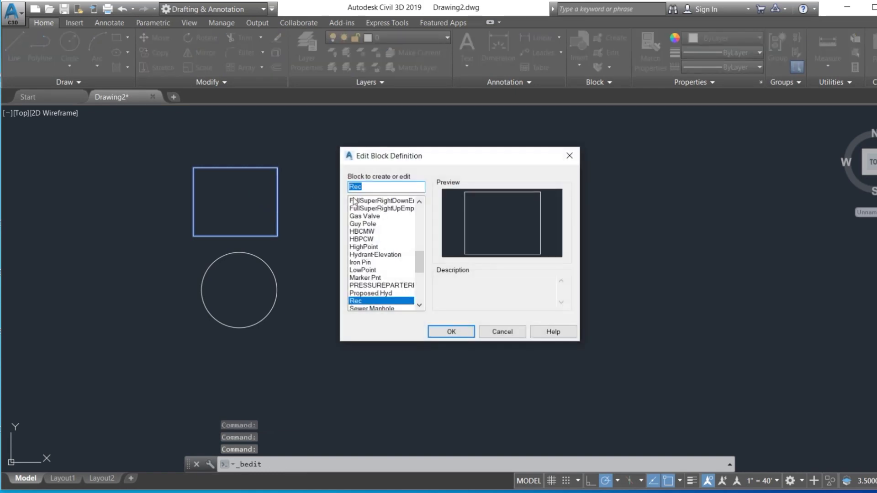
left_click(511, 332)
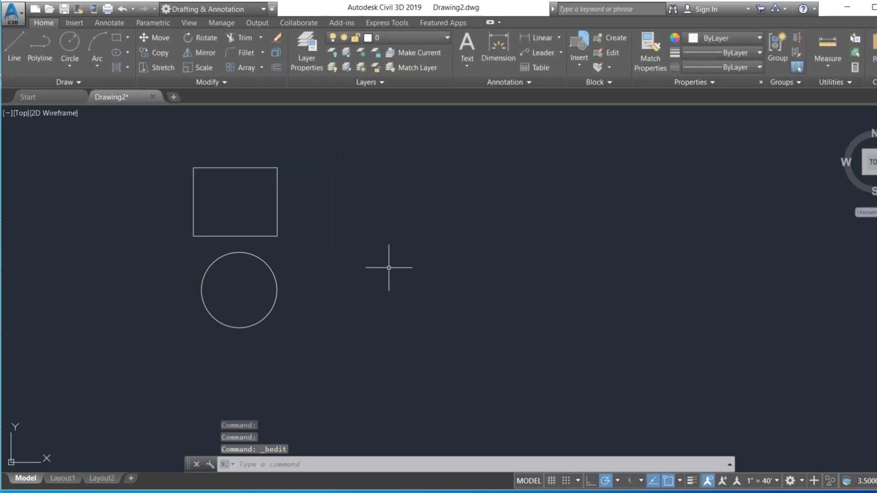
type("po")
key("Return")
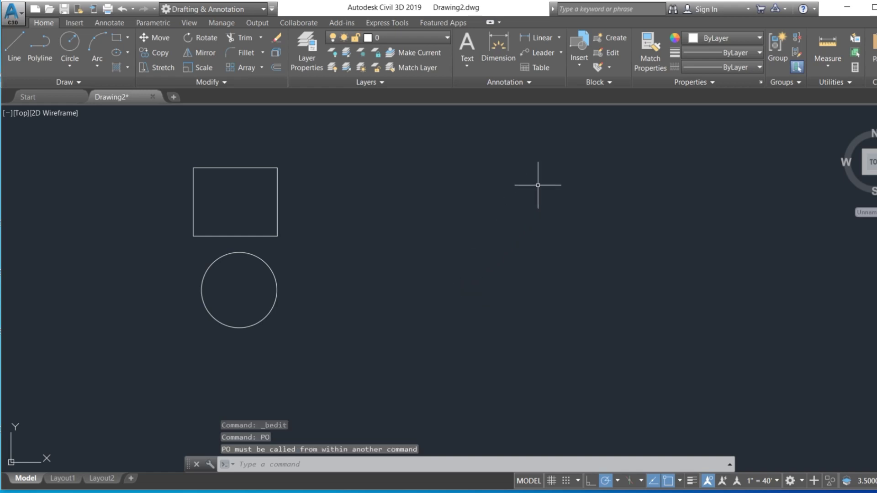
type("poi")
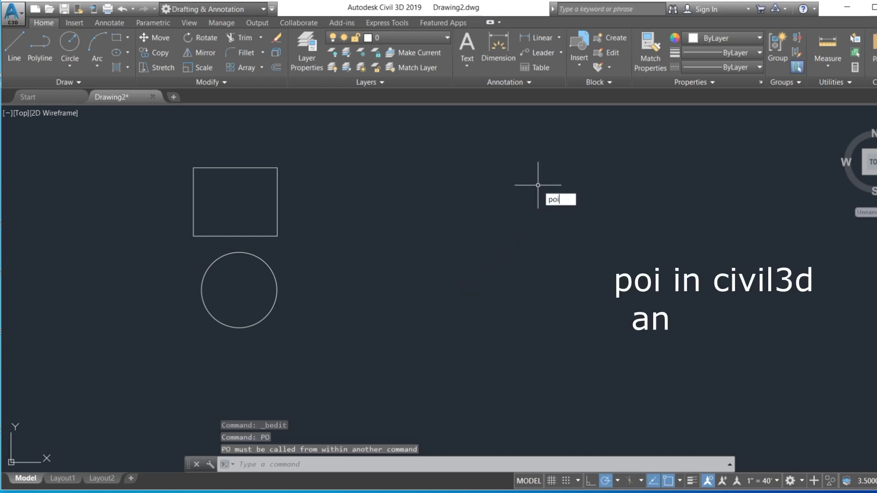
key("Return")
left_click(537, 185)
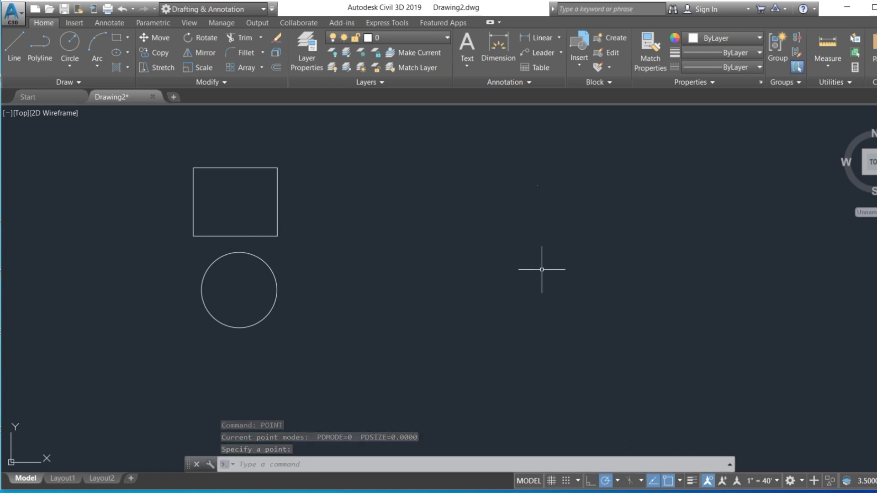
Draw a large circle at right and move it down-left.
type("c")
key("Return")
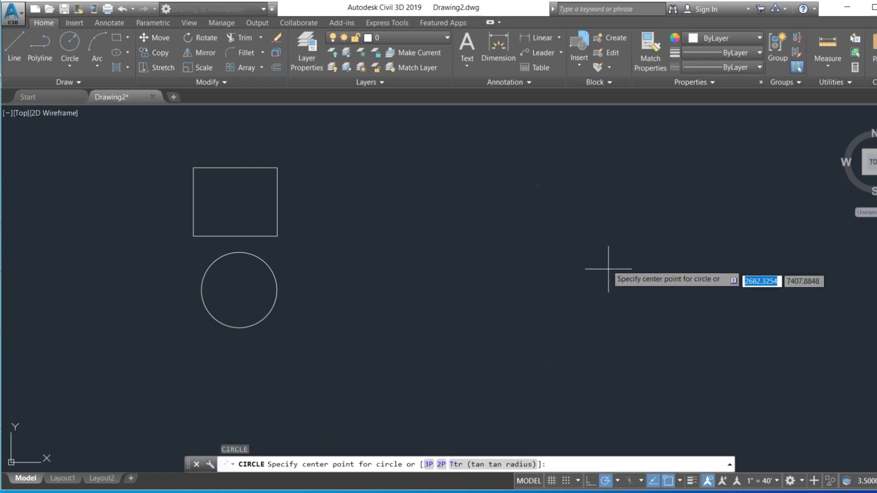
left_click(605, 256)
left_click(619, 328)
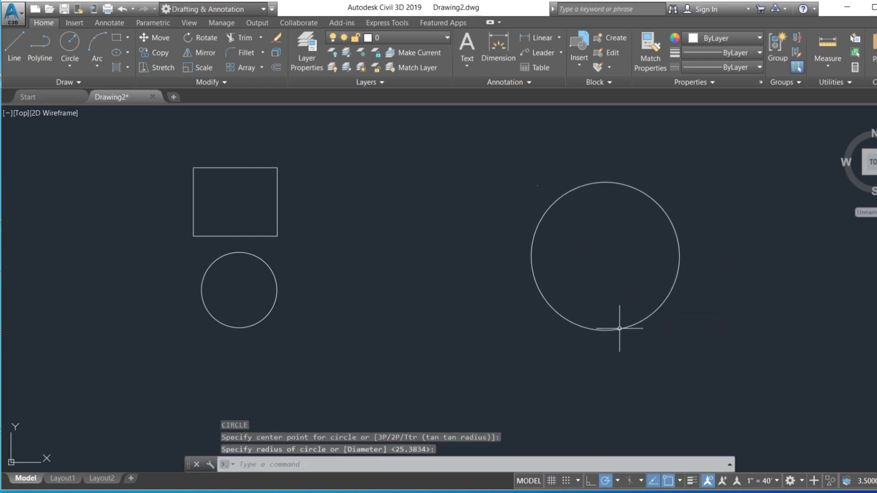
left_click(577, 189)
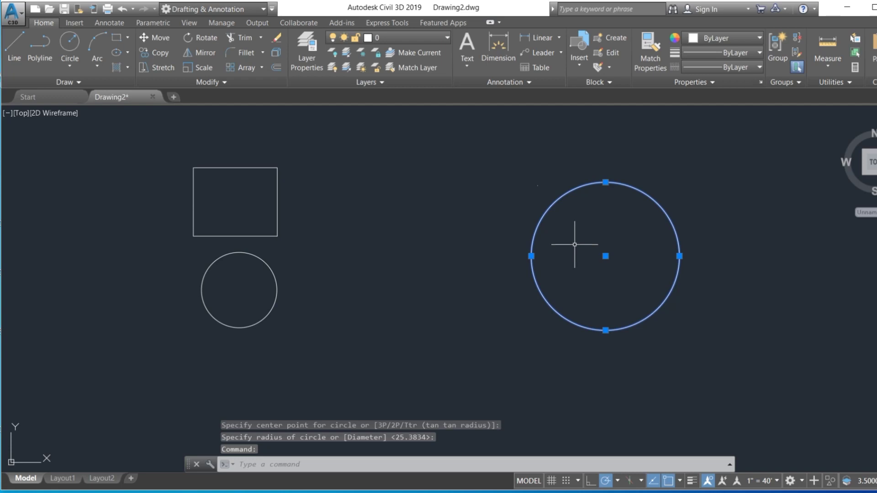
type("m")
key("Return")
left_click(587, 233)
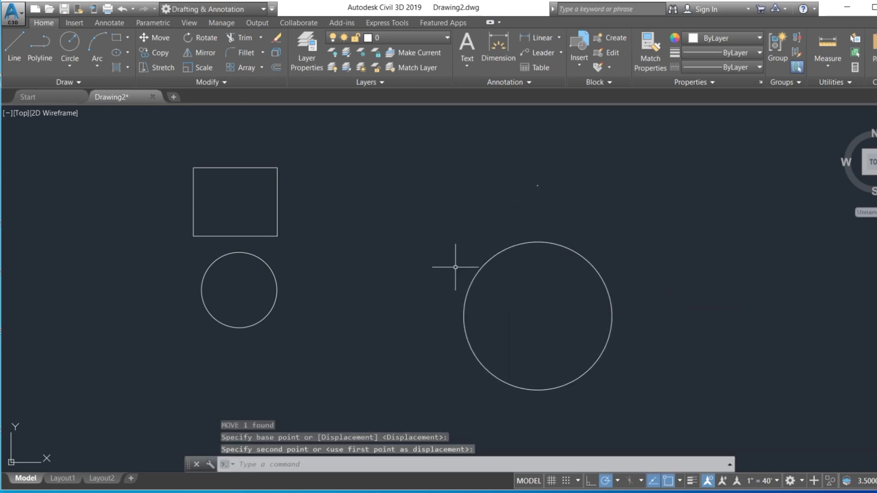
Set the point display style to the square-with-X marker.
type("DDp")
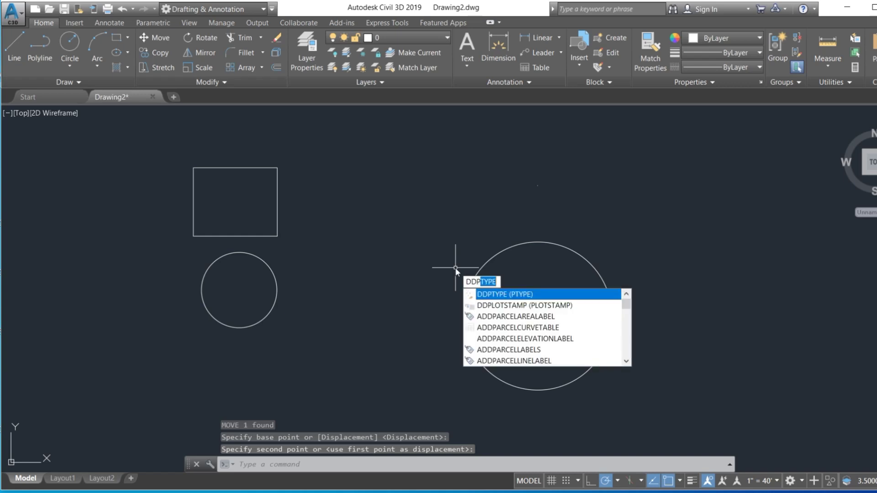
key("Return")
left_click(491, 221)
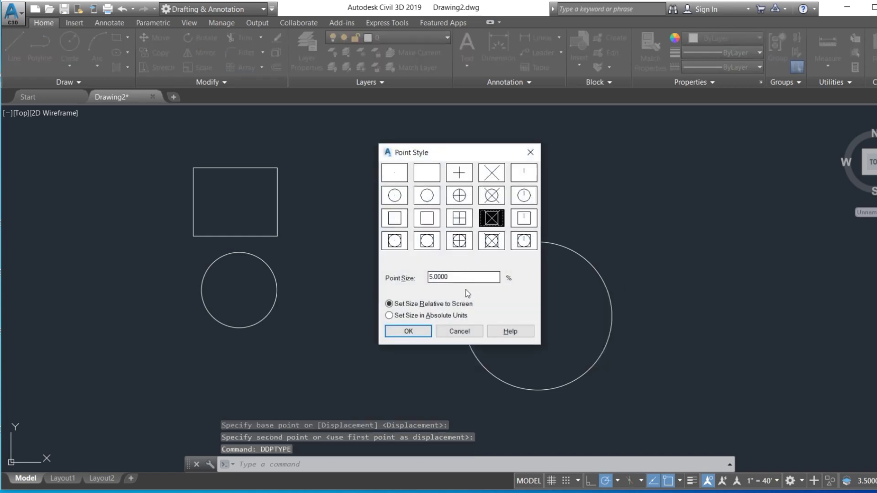
left_click(408, 331)
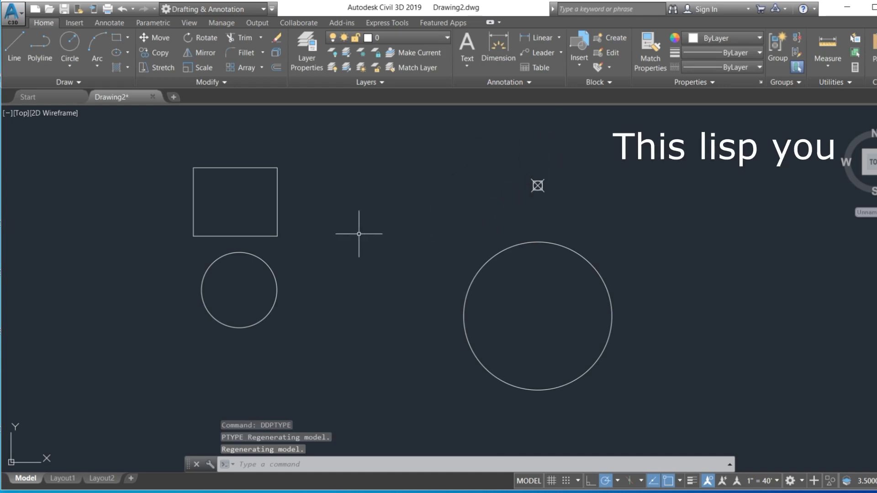
Load the p2blk (1).vlx routine through APPLOAD.
type("ap")
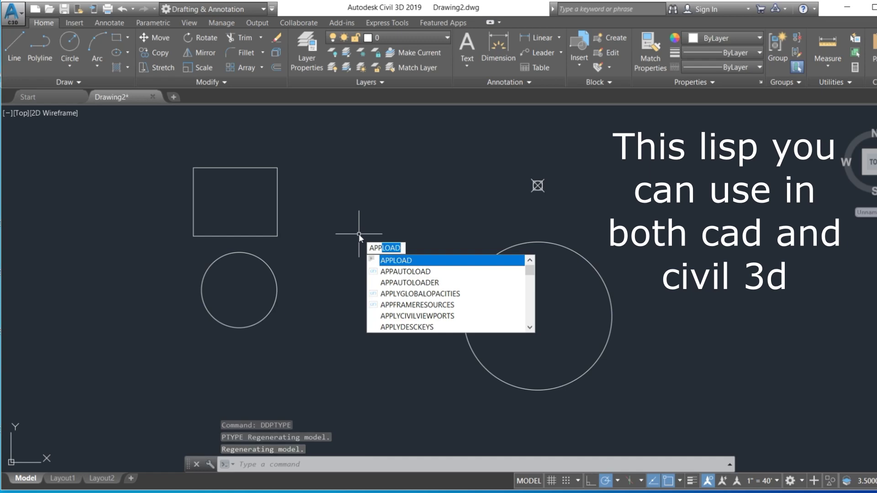
key("Return")
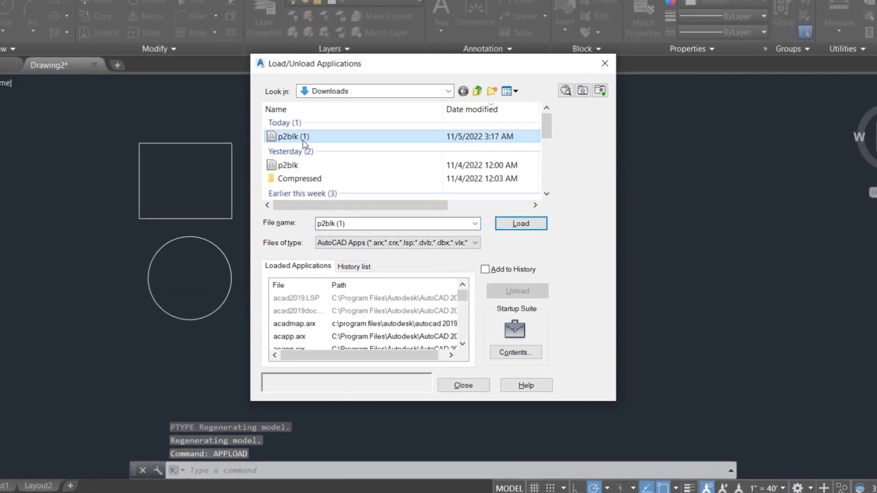
left_click(292, 165)
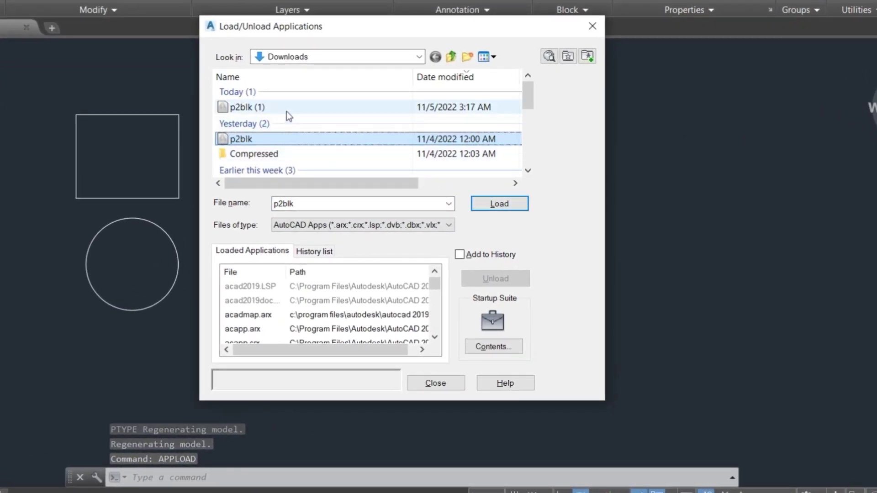
left_click(287, 111)
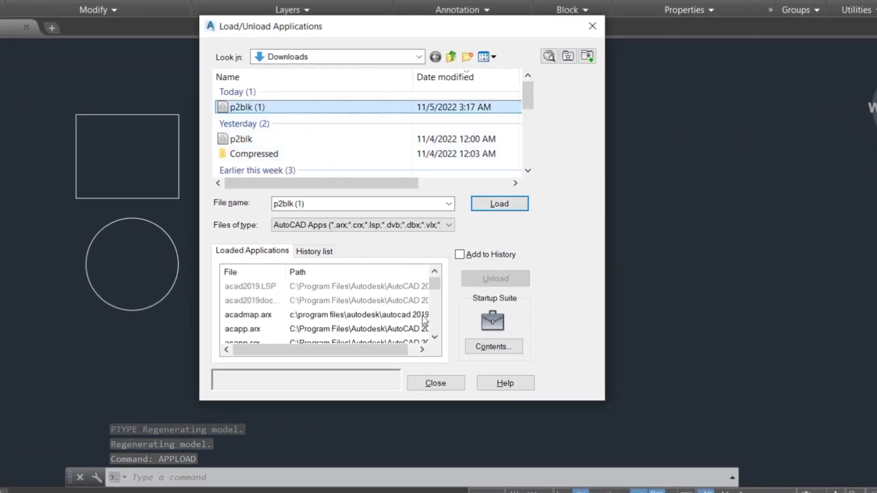
left_click(504, 204)
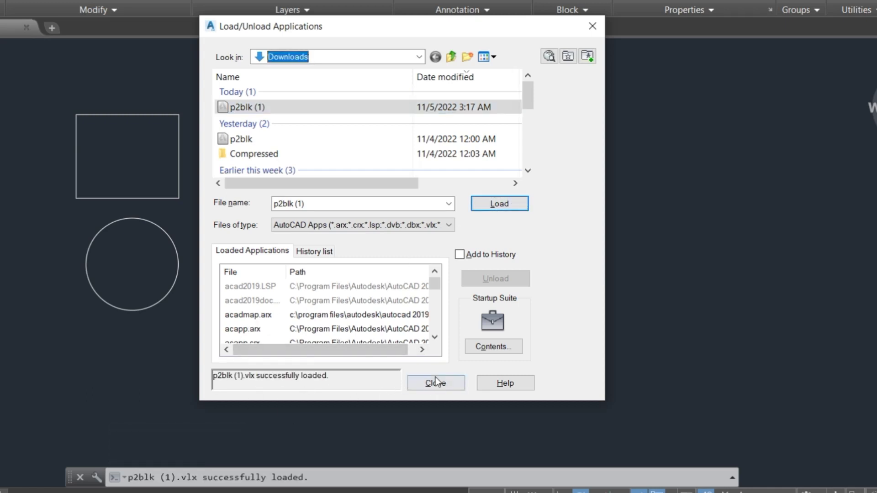
left_click(435, 383)
middle_click_drag(194, 174, 238, 189)
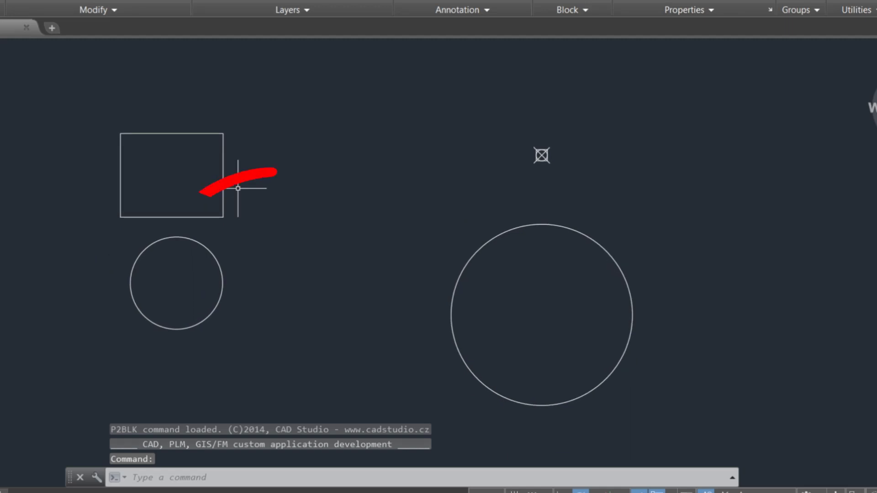
Run P2BLK with block cir at scale 1 on the large right-hand circle.
type("p2")
key("Return")
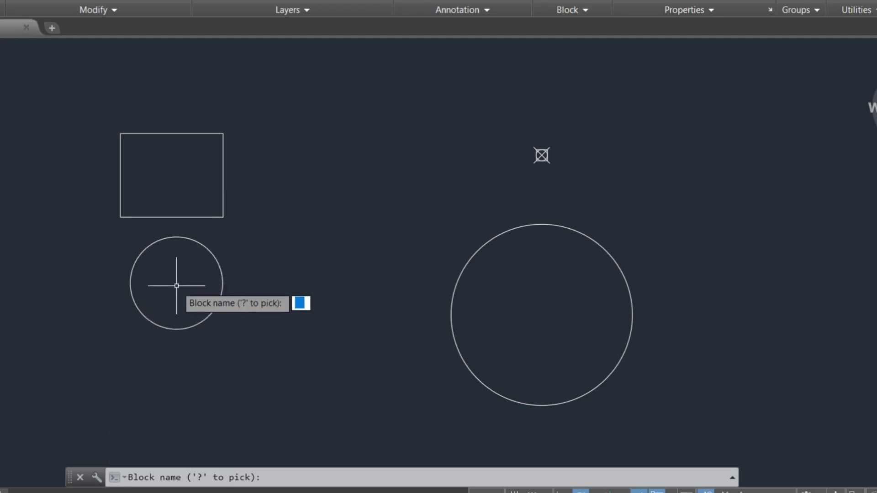
type("cir")
key("Return")
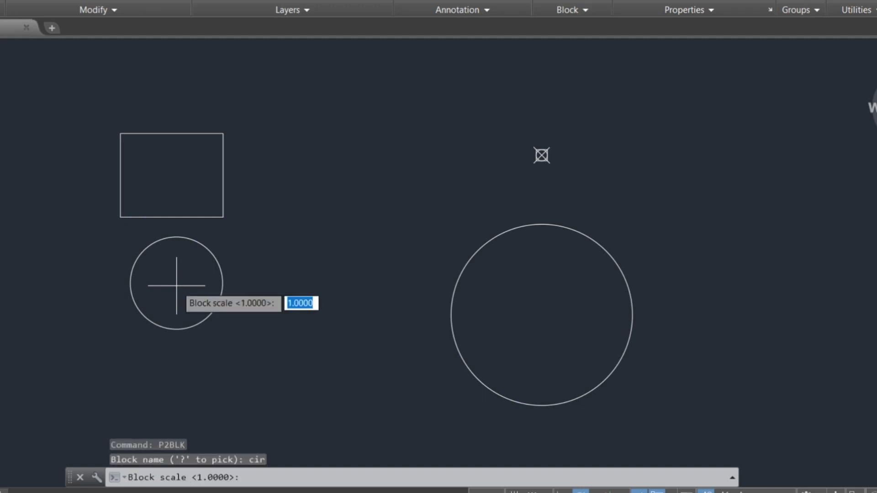
key("Return")
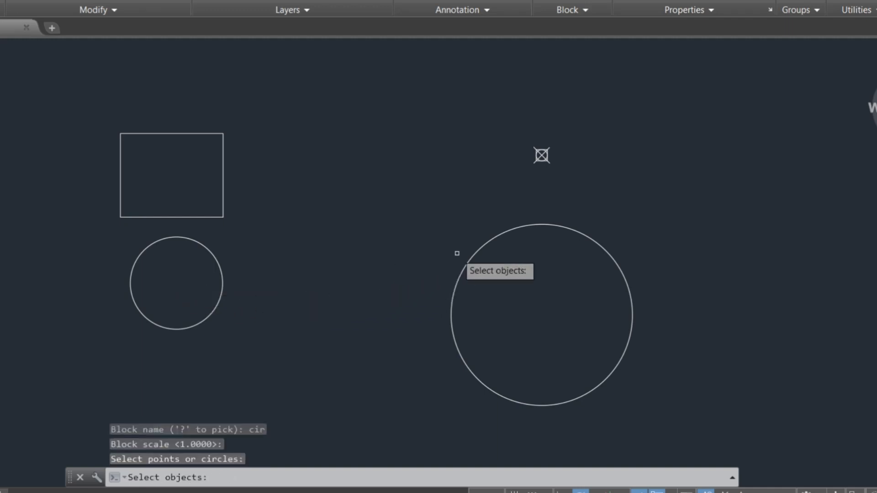
left_click(490, 239)
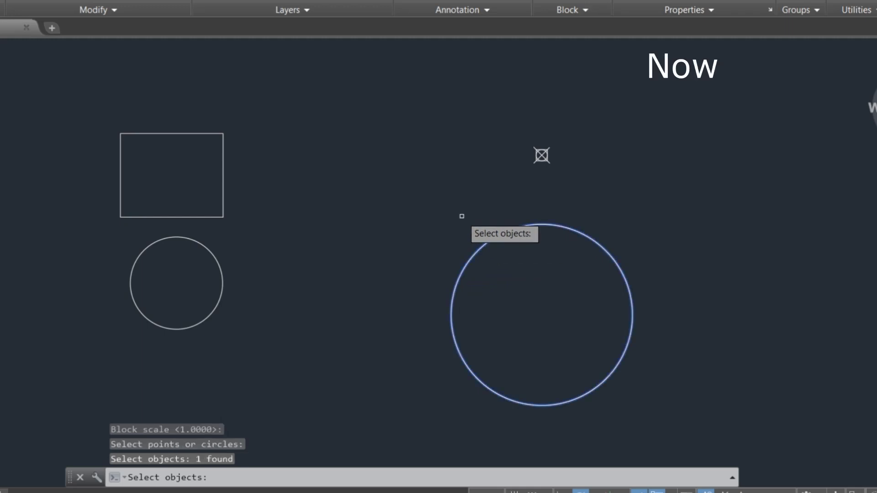
key("Return")
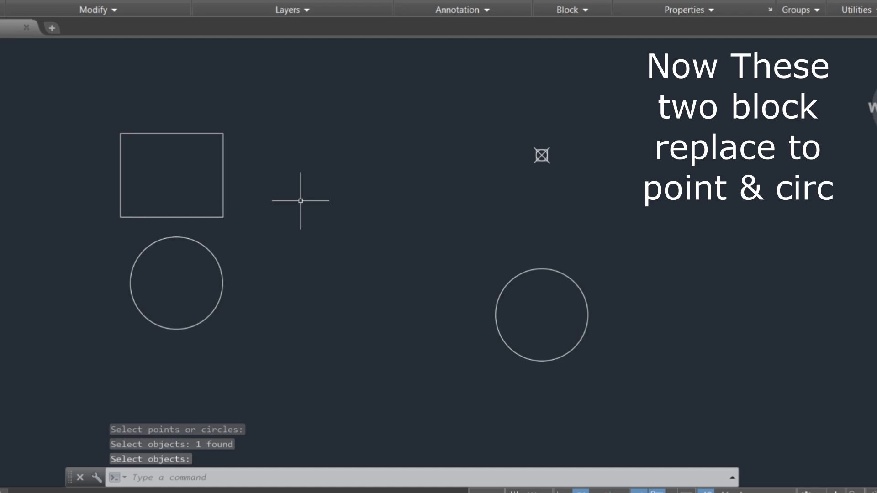
type("P2")
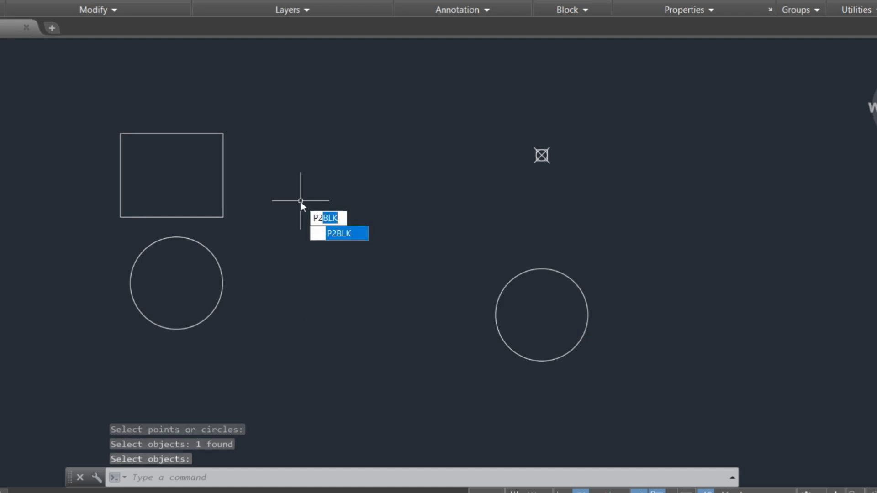
type("BLk")
Run P2BLK with block rec at scale 1 on the boxed-X point at upper right.
key("Return")
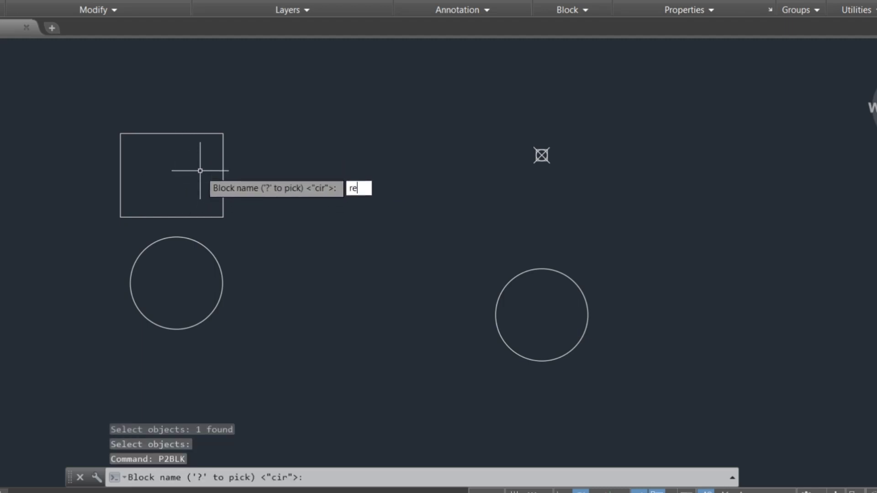
type("c")
key("Return")
key("Return")
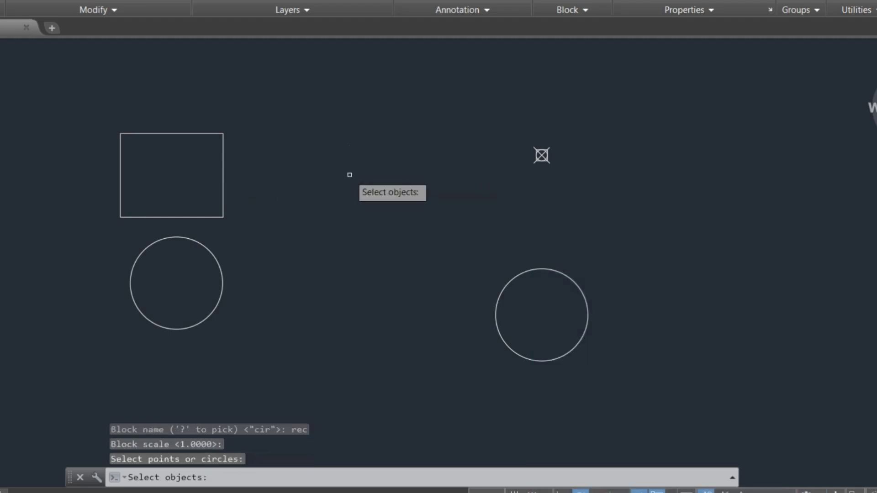
left_click(542, 156)
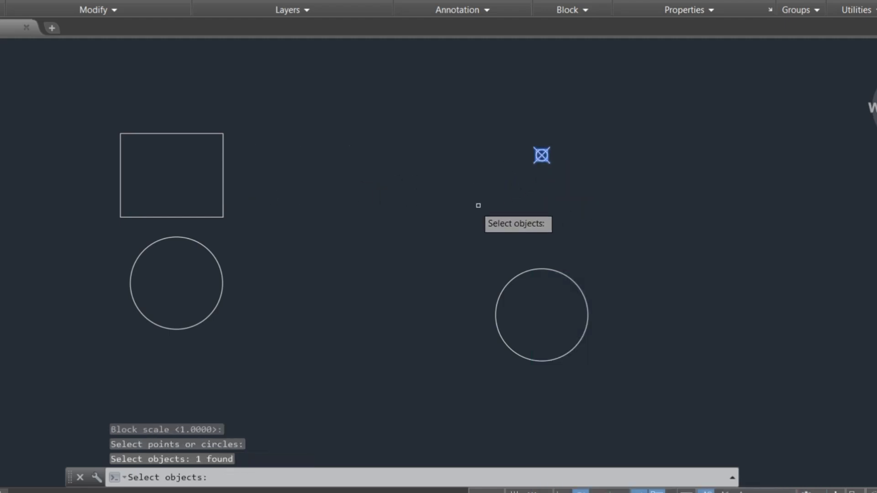
key("Return")
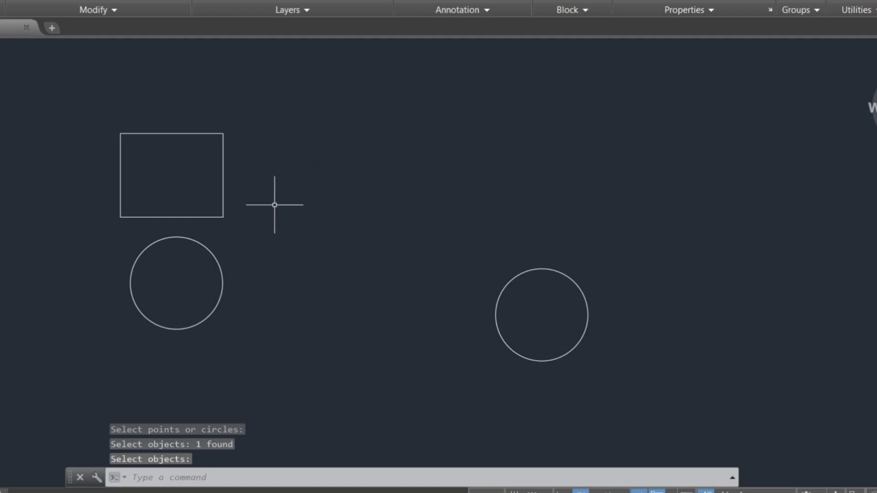
scroll(330, 300, "down", 6)
Zoom out to locate the distant rec block, dismissing a stray selection window.
scroll(329, 300, "down", 2)
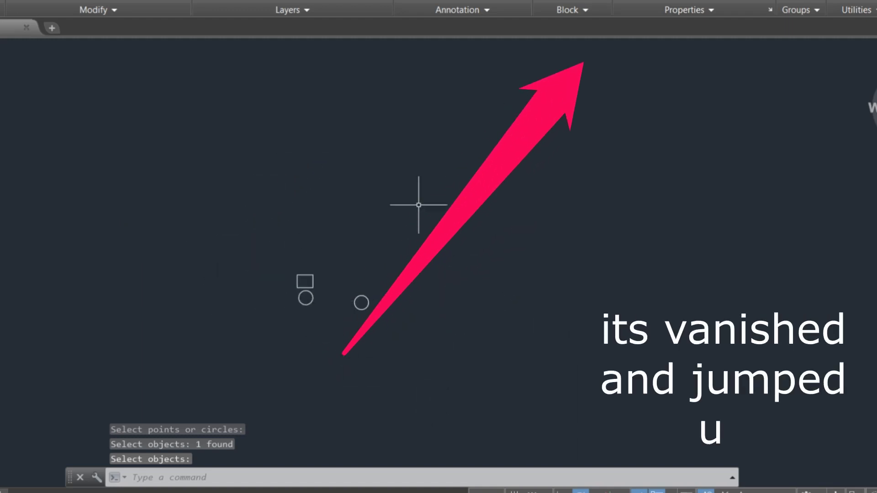
scroll(268, 370, "up", 6)
scroll(268, 370, "down", 6)
scroll(319, 307, "up", 4)
scroll(297, 226, "up", 3)
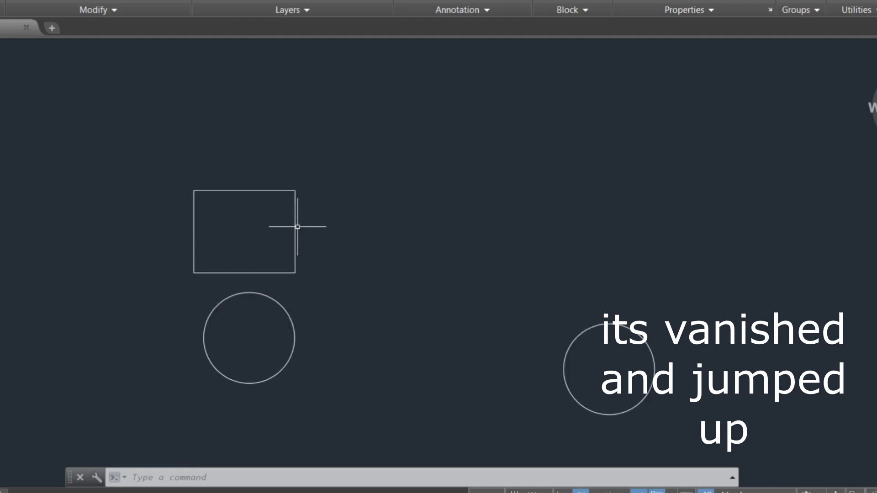
left_click(295, 202)
key("Delete")
left_click(309, 172)
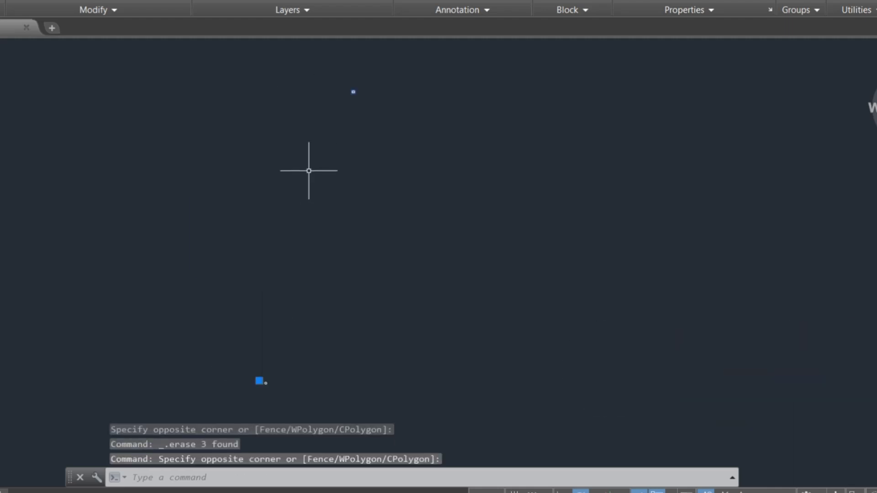
key("Escape")
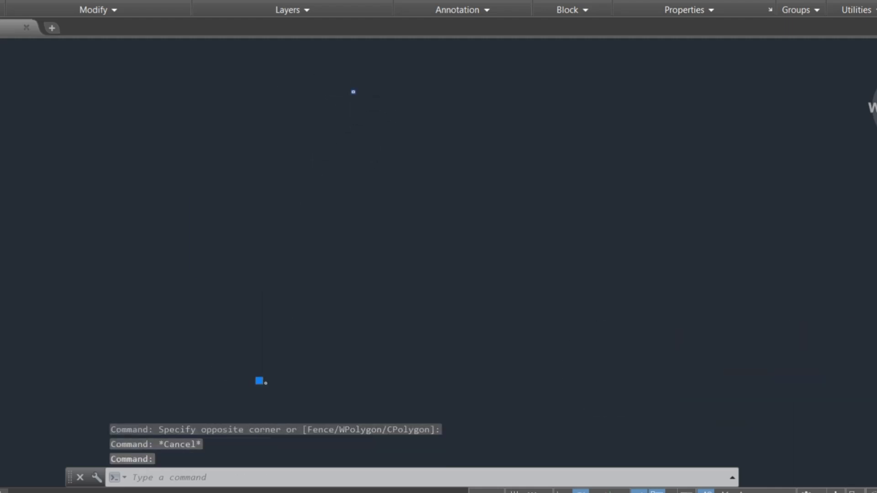
scroll(250, 381, "up", 3)
scroll(293, 394, "up", 2)
scroll(323, 376, "up", 3)
scroll(238, 274, "up", 1)
scroll(222, 308, "down", 5)
scroll(241, 289, "down", 3)
scroll(241, 290, "down", 3)
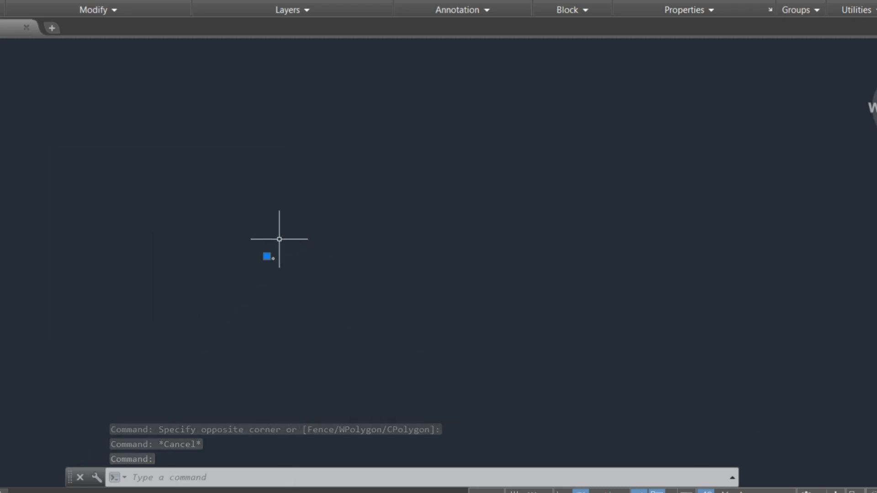
scroll(249, 201, "down", 2)
scroll(248, 201, "up", 4)
scroll(356, 111, "up", 2)
Move the rec block to sit just above the right-hand circle, then select it.
type("M")
key("Return")
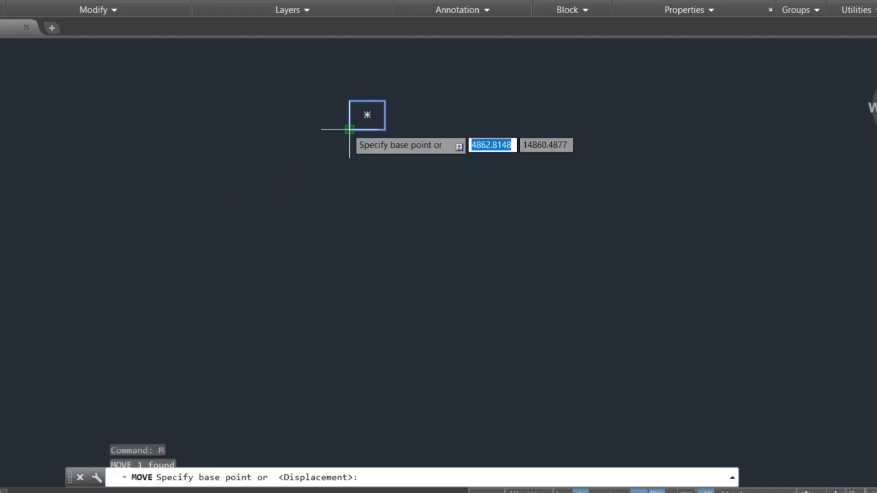
left_click(366, 115)
scroll(330, 225, "down", 3)
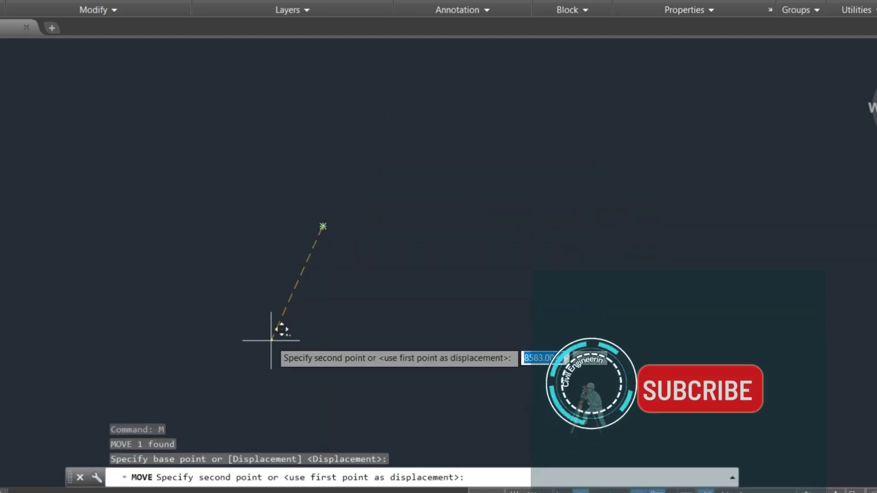
scroll(301, 327, "up", 3)
scroll(382, 238, "up", 2)
scroll(327, 237, "up", 2)
scroll(327, 236, "up", 4)
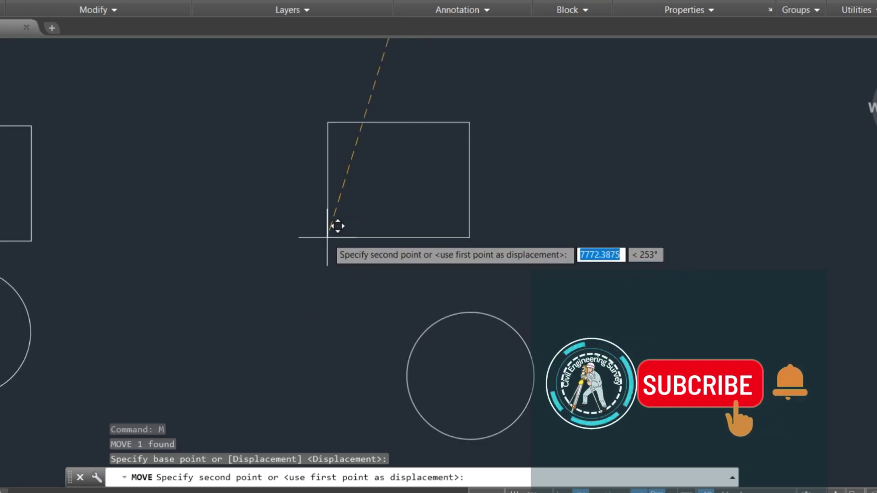
left_click(327, 238)
middle_click_drag(249, 307, 348, 275)
left_click(450, 224)
left_click(421, 201)
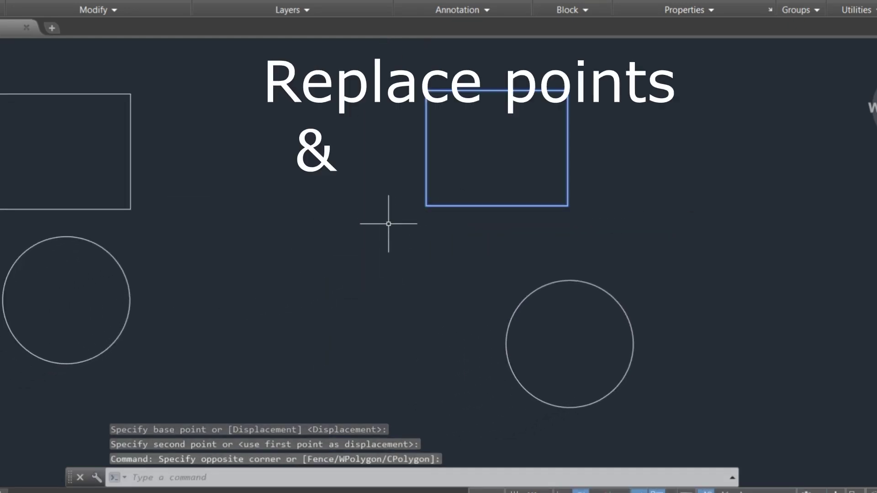
Erase the rectangle, add a new point above the circles, and run P2BLK with block rec at scale 1.
key("Delete")
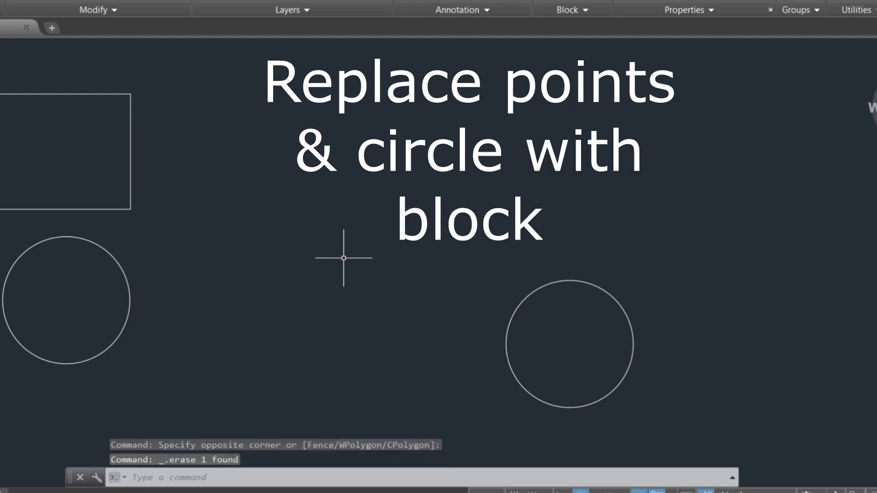
type("poi")
key("Return")
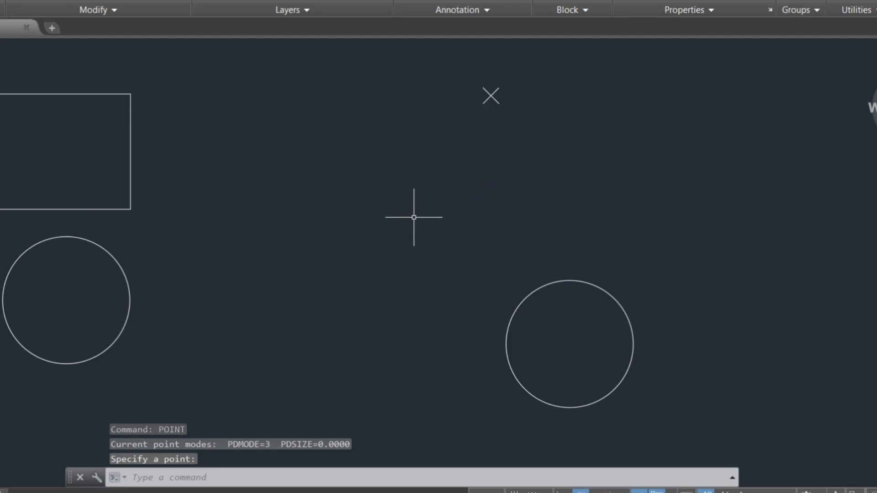
type("P2bl")
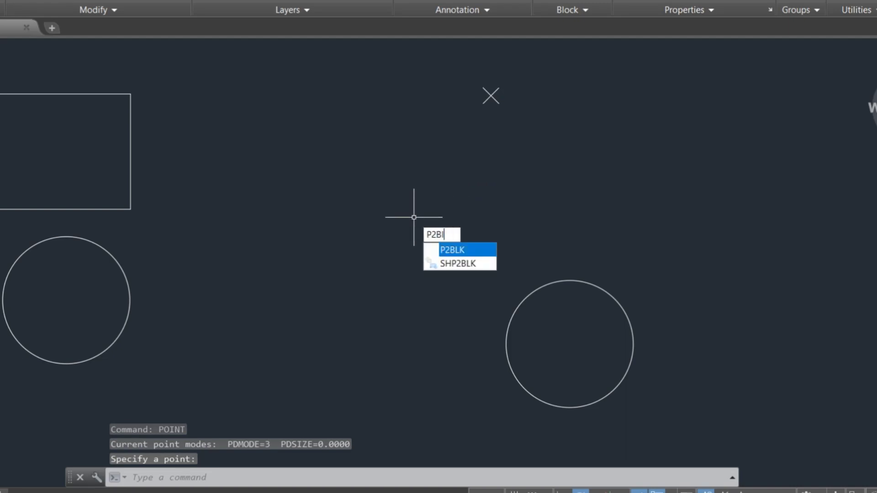
key("Return")
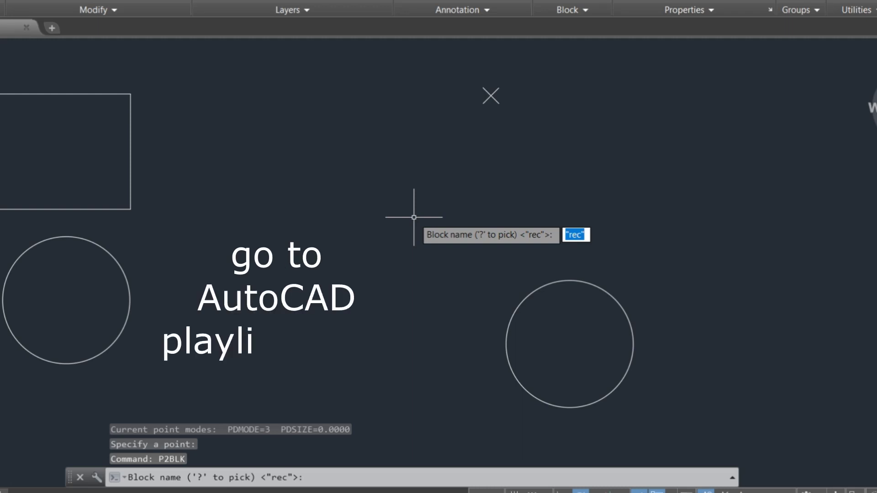
key("Return")
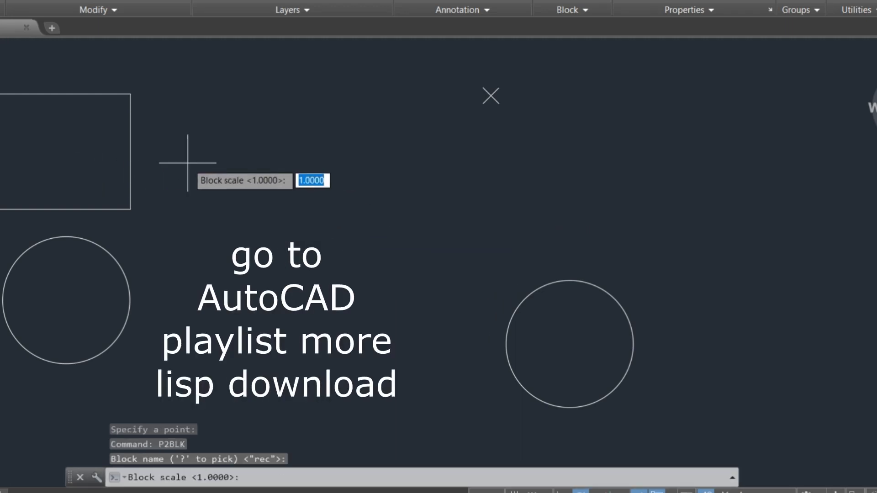
key("Return")
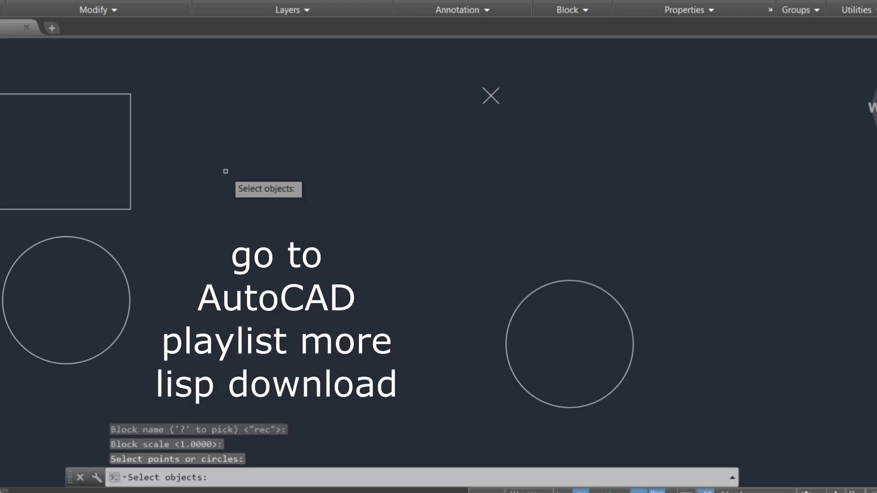
Pick the new point so P2BLK replaces it with the rec block.
scroll(357, 244, "down", 5)
scroll(356, 244, "down", 5)
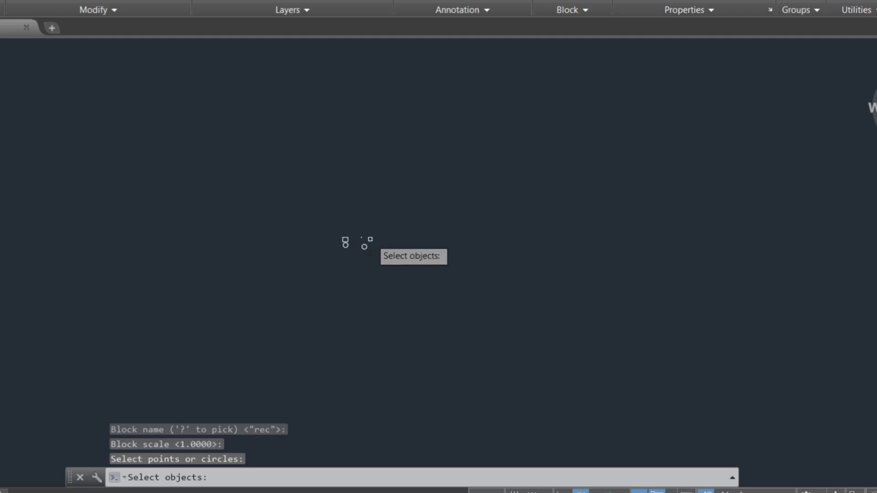
left_click(360, 236)
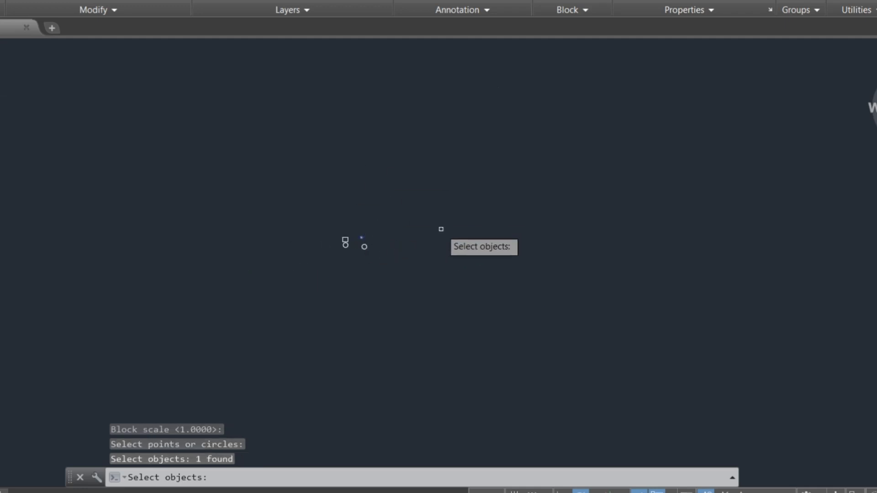
key("Return")
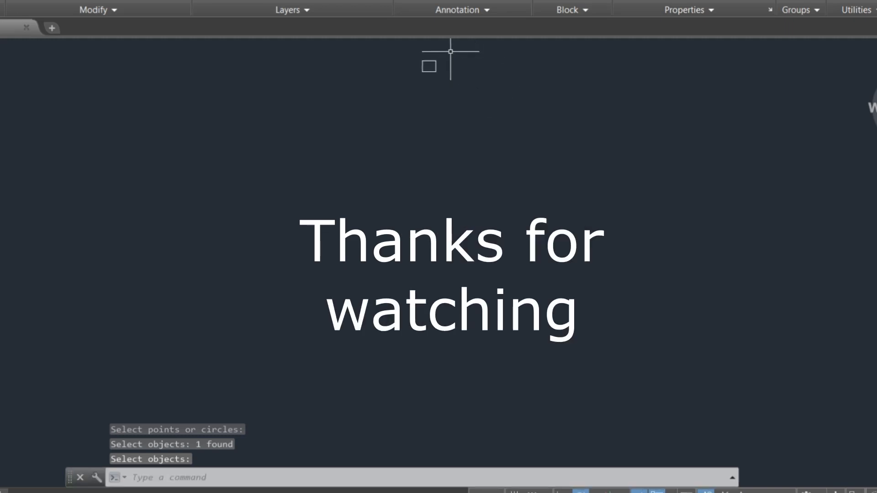
Window-select the new rec block and start moving it from a base point.
left_click(439, 94)
left_click(383, 54)
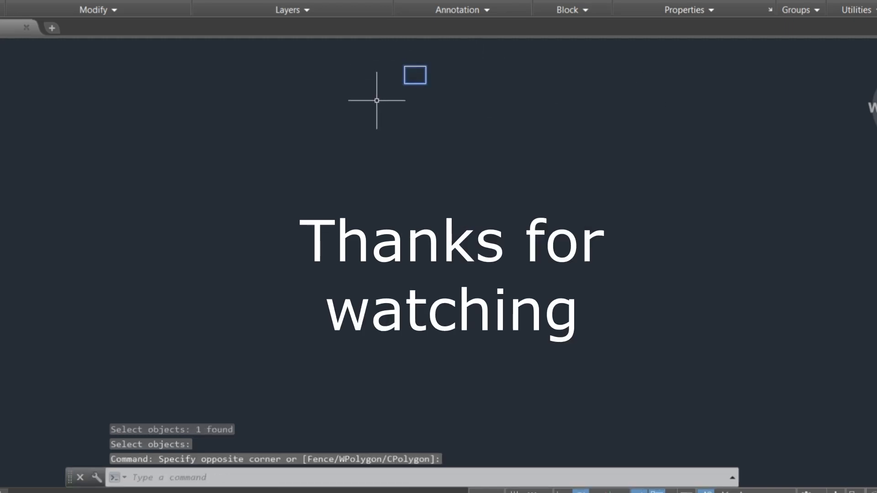
type("m")
key("Return")
left_click(415, 75)
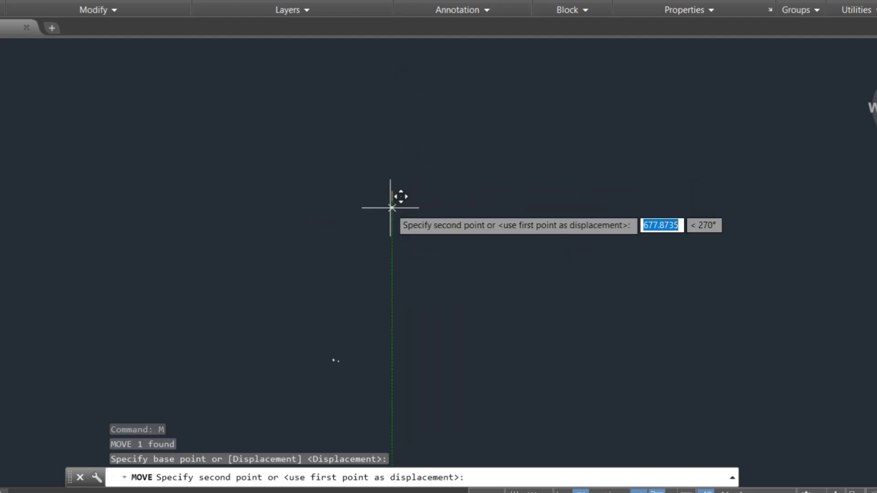